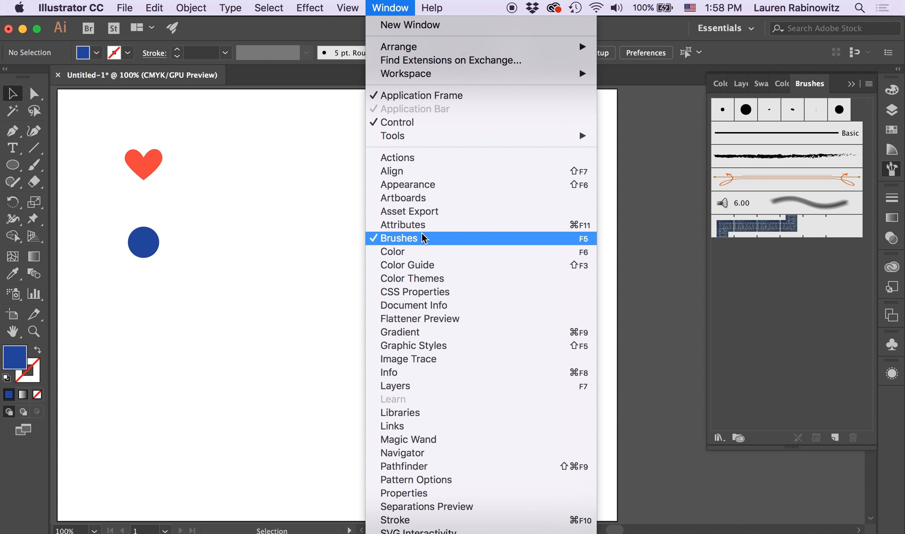
Start a new Scatter Brush from the red heart.
left_click(659, 162)
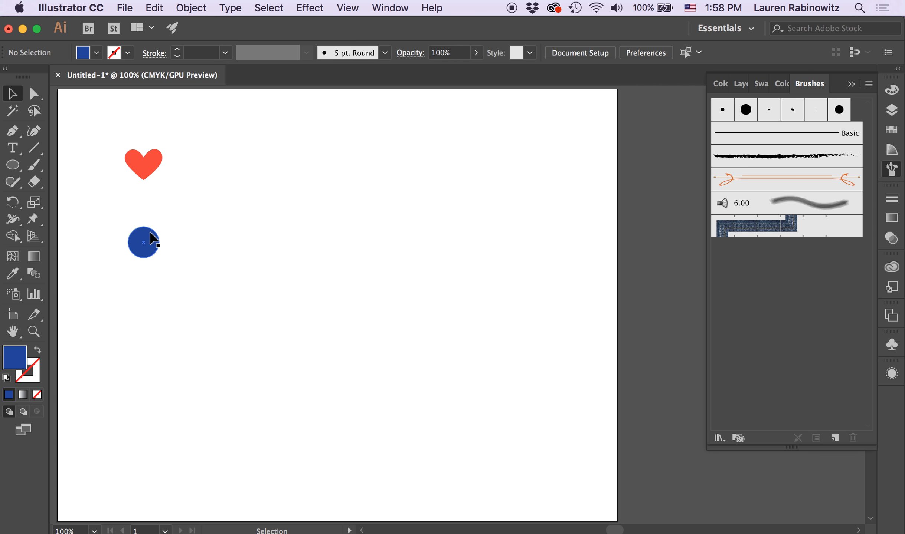
left_click(147, 159)
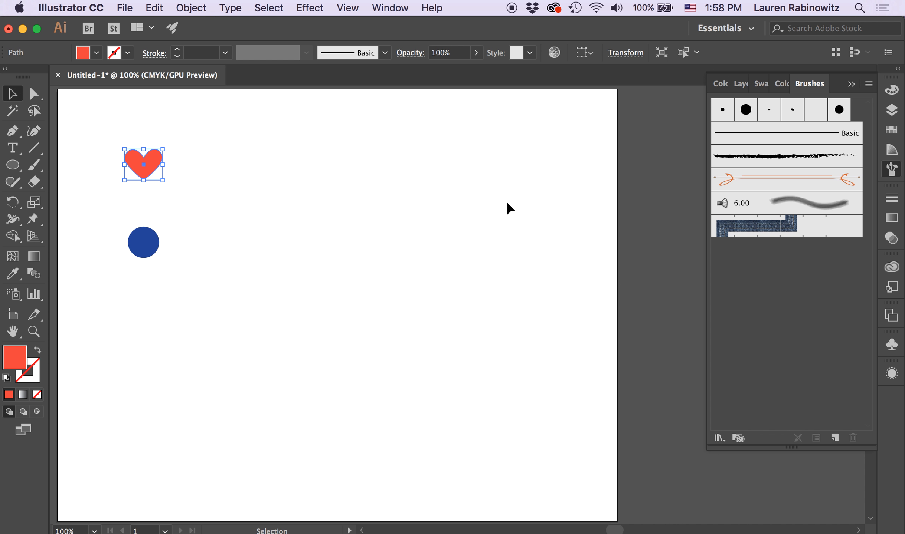
left_click(869, 84)
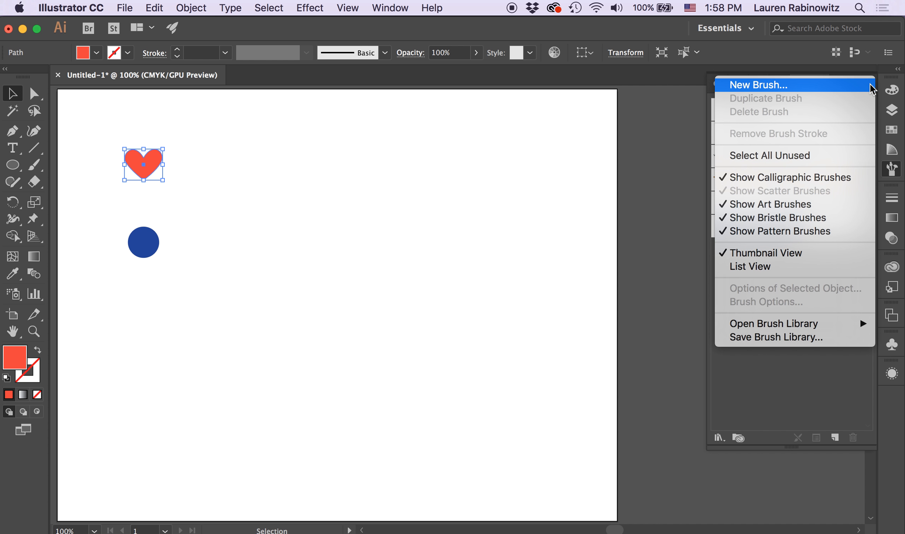
left_click(843, 89)
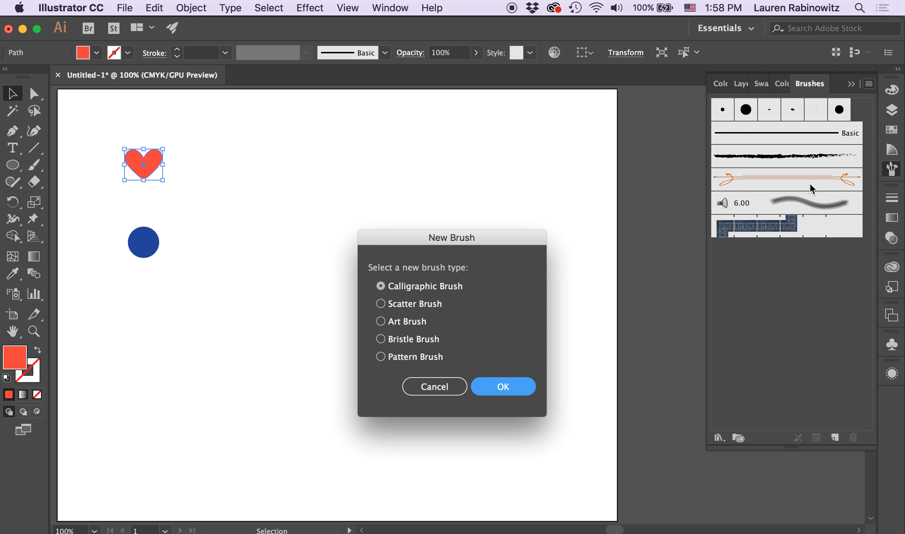
left_click(381, 304)
left_click(517, 389)
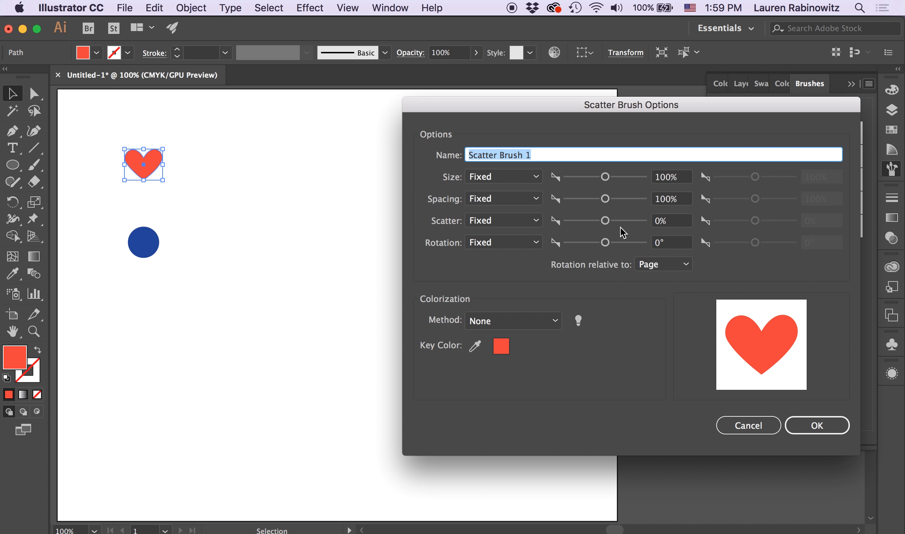
Name the brush "heart scatter" and set its fixed size to 72%.
type("he")
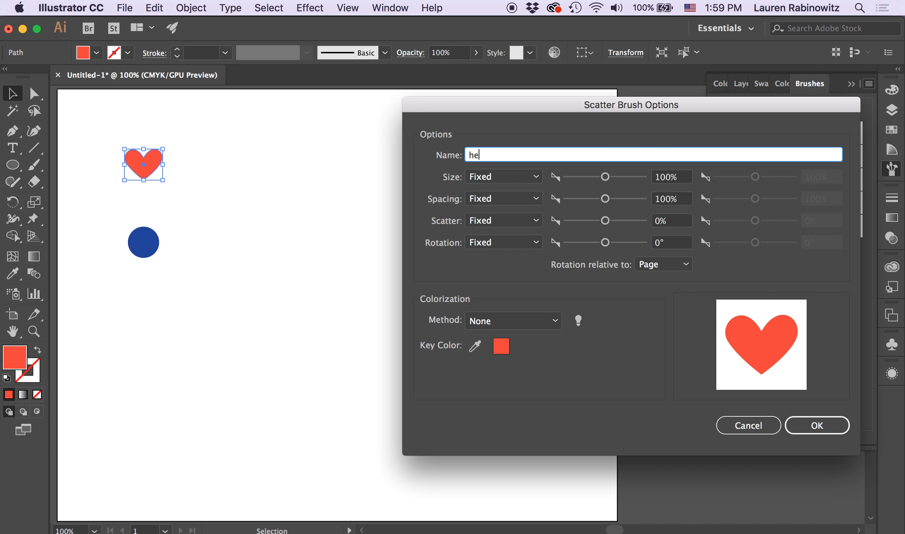
type("art scatter")
left_click_drag(605, 177, 592, 177)
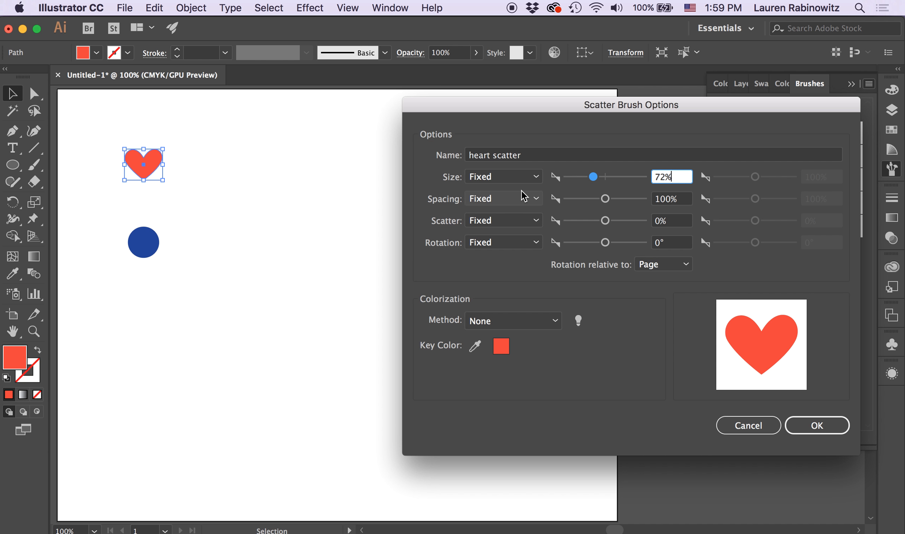
Keep the heart brush's spacing fixed and set it to 124%.
left_click(536, 201)
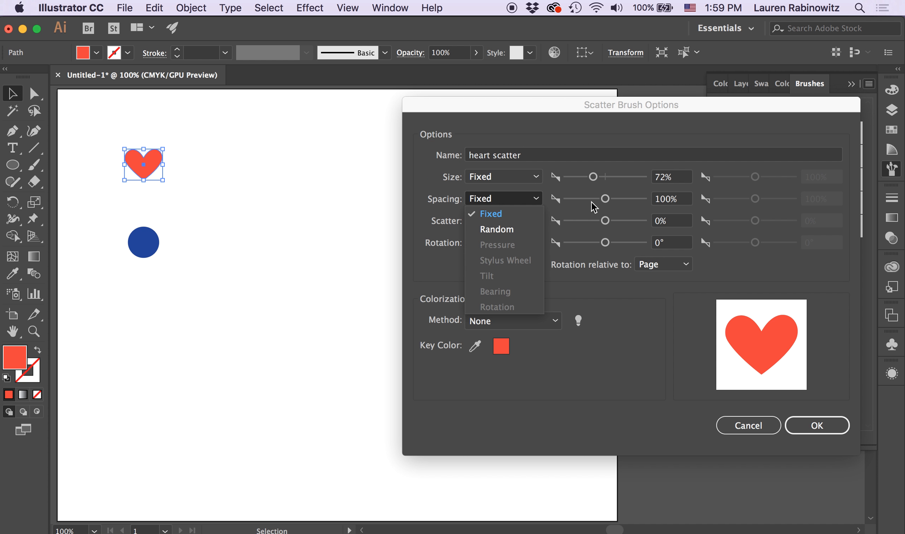
left_click(609, 202)
left_click_drag(606, 199, 606, 202)
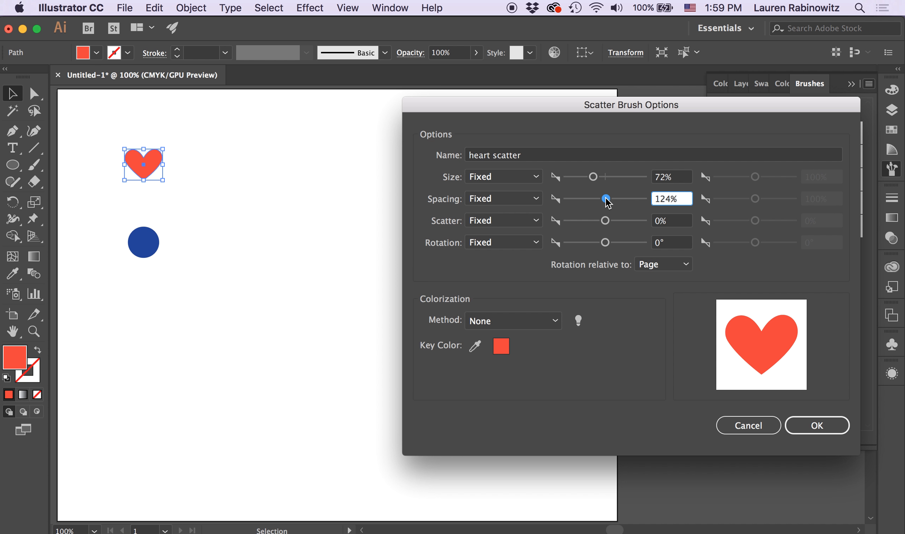
Set the heart brush's scatter to Random, ranging from -121% to 50%.
left_click(538, 224)
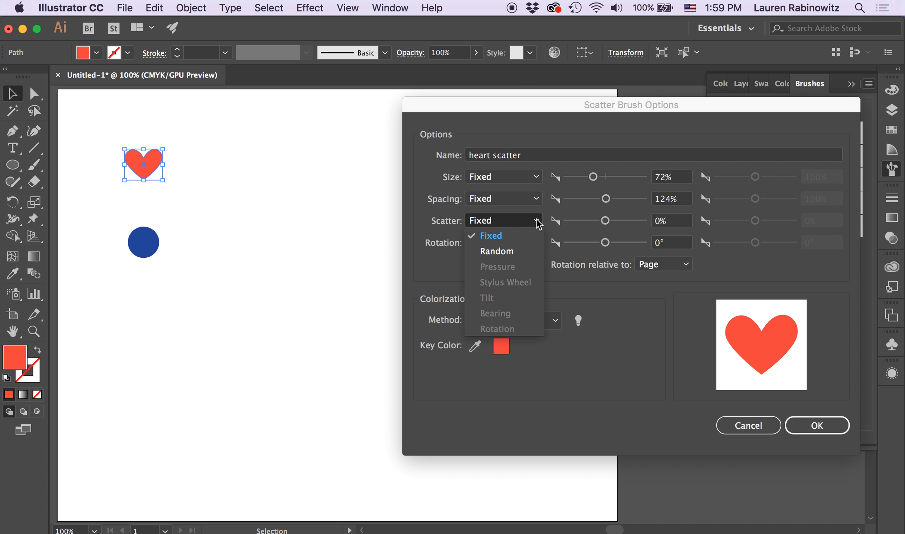
left_click(511, 251)
left_click_drag(604, 221, 603, 220)
left_click_drag(755, 222, 756, 220)
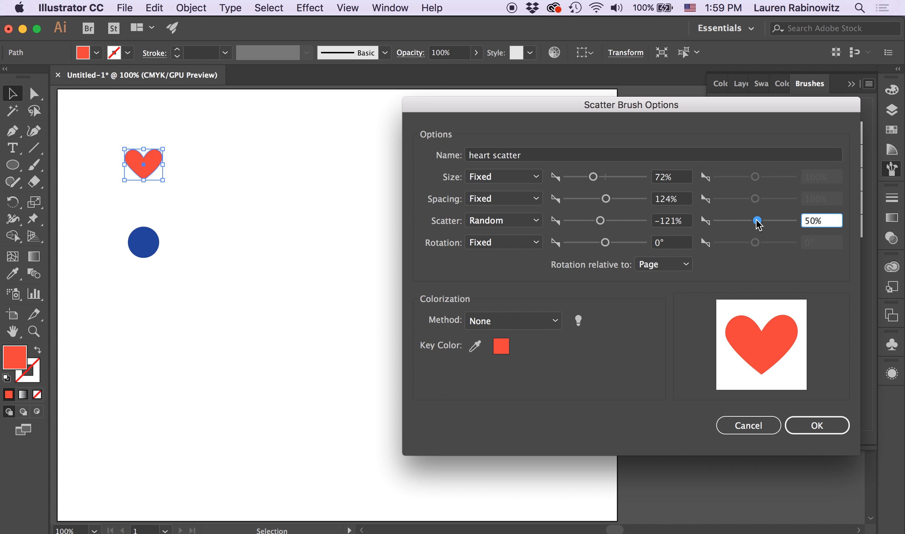
Set the heart brush's rotation to Random from -180° to 180° and create the brush.
left_click(525, 245)
left_click(528, 273)
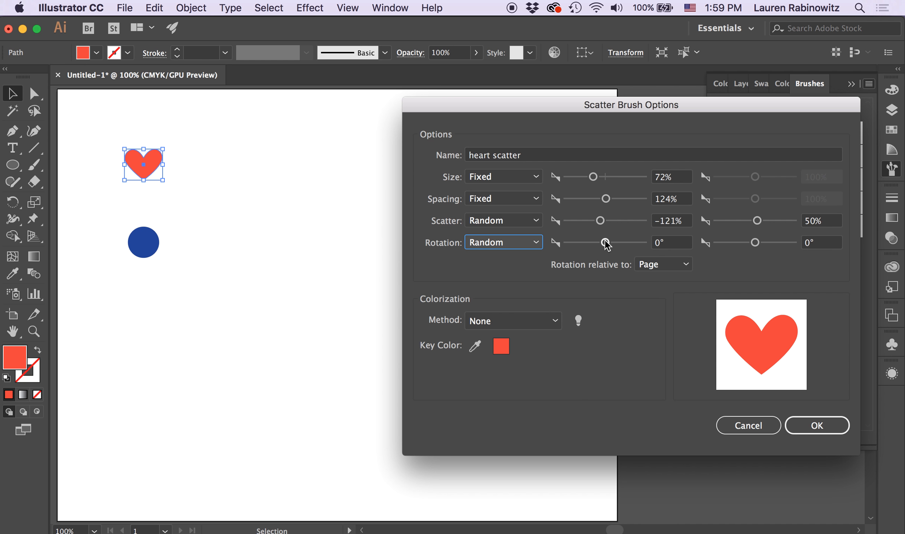
left_click_drag(605, 242, 567, 243)
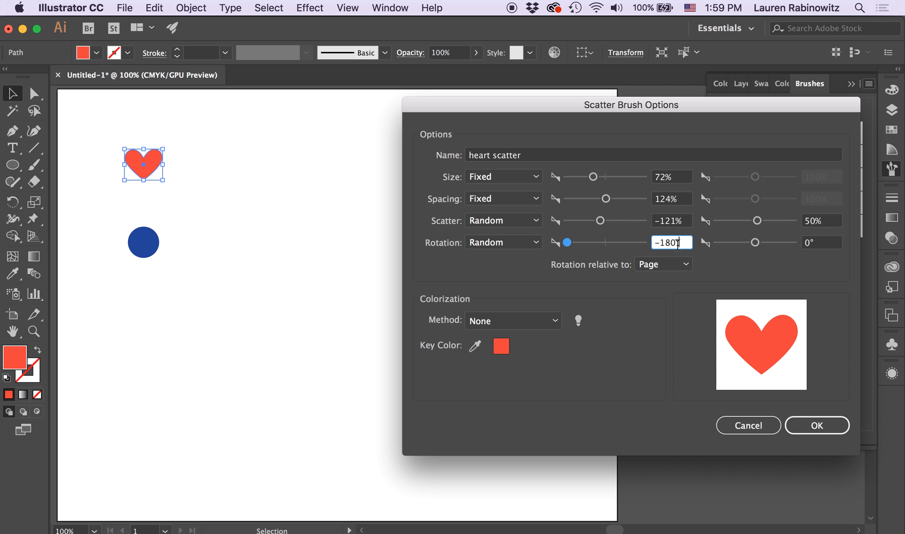
left_click_drag(755, 242, 844, 244)
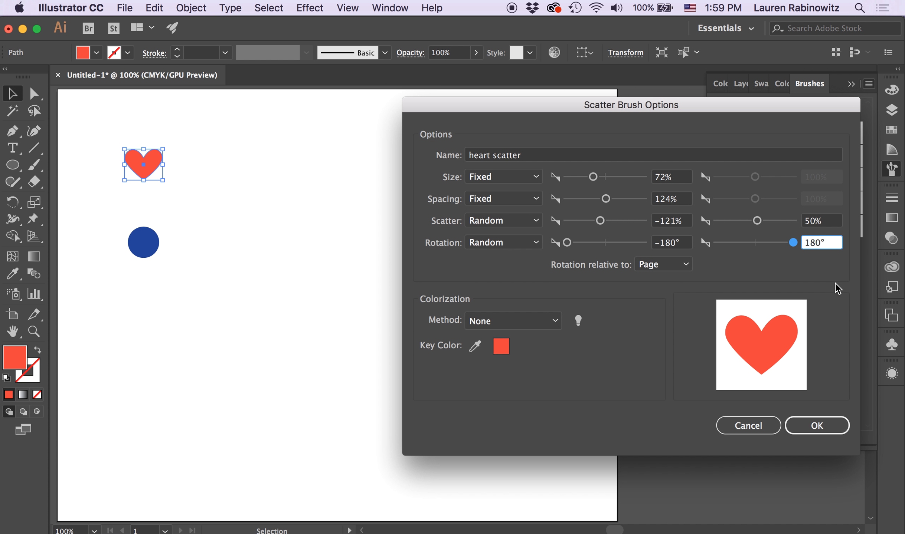
left_click(815, 427)
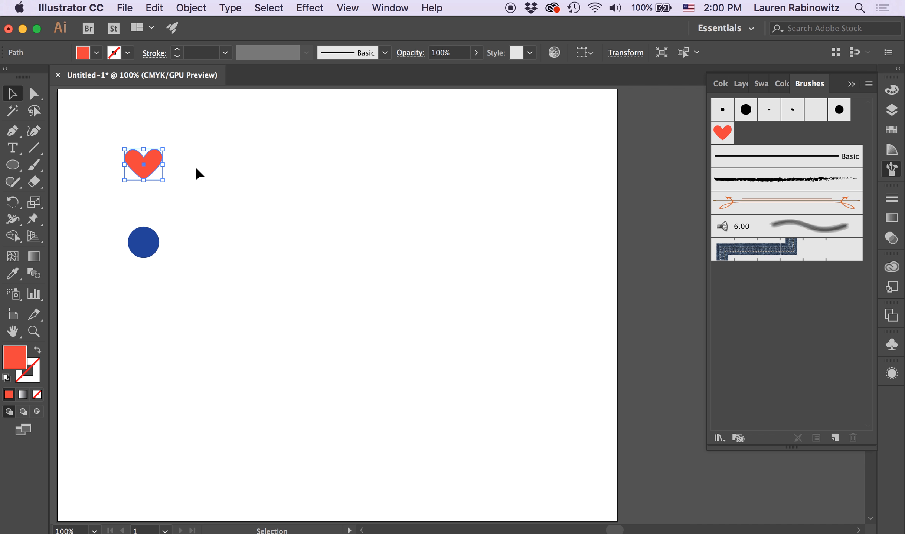
Paint a wavy stroke across the artboard below the blue circle with the heart scatter brush.
left_click(227, 299)
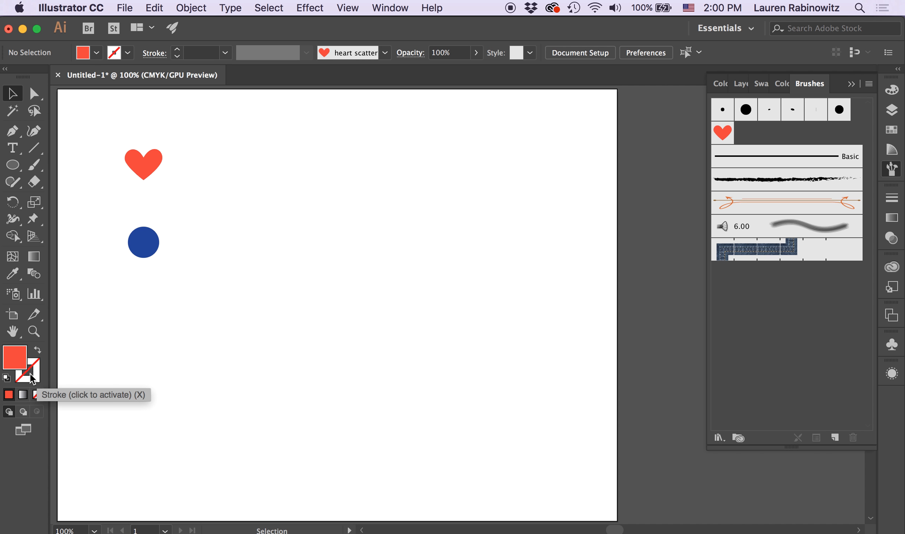
left_click(37, 384)
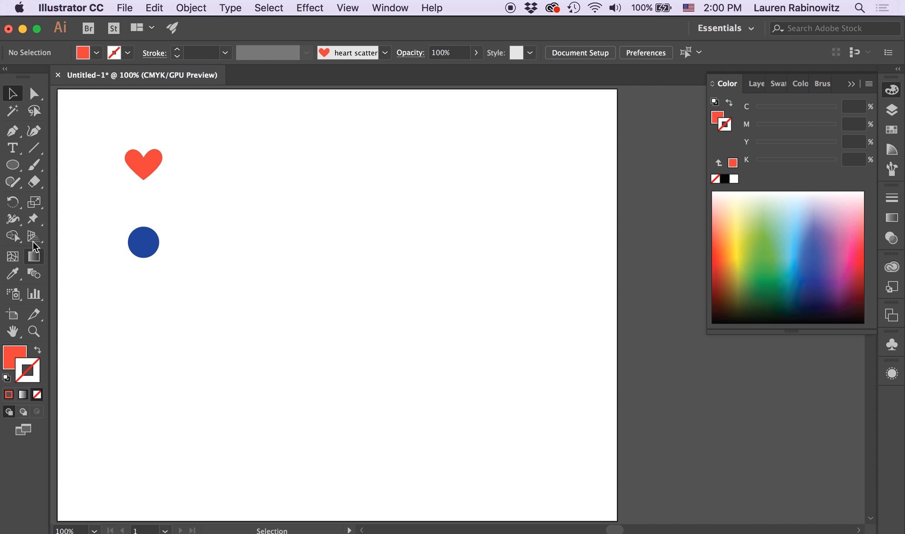
left_click(34, 167)
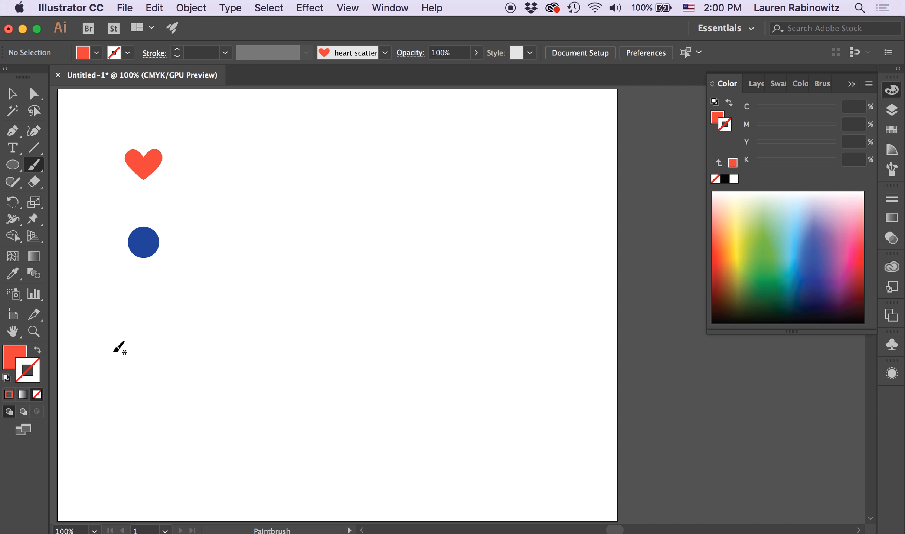
left_click(822, 84)
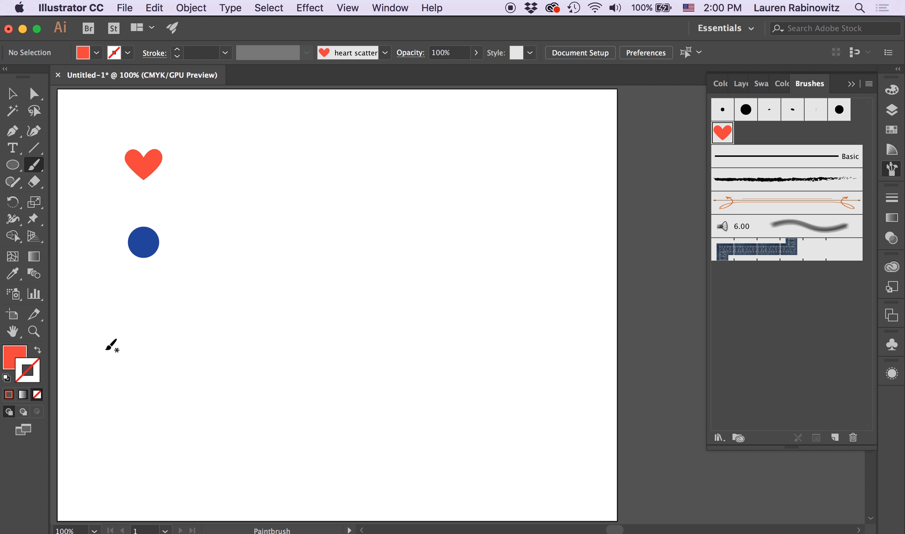
mouse_move(105, 349)
left_mouse_down()
mouse_move(164, 316)
mouse_move(277, 353)
mouse_move(442, 306)
mouse_move(476, 318)
left_mouse_up()
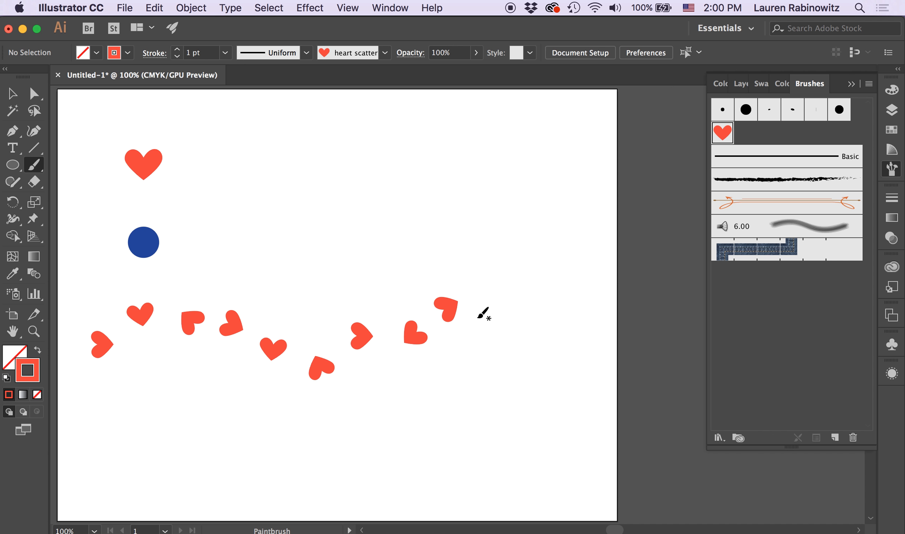
Start a new Scatter Brush from the blue circle.
left_click(13, 103)
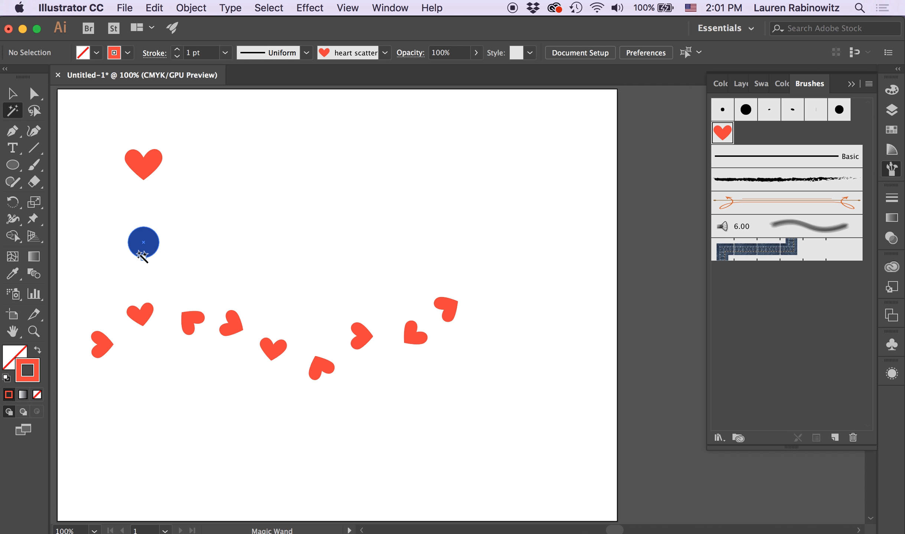
left_click(12, 93)
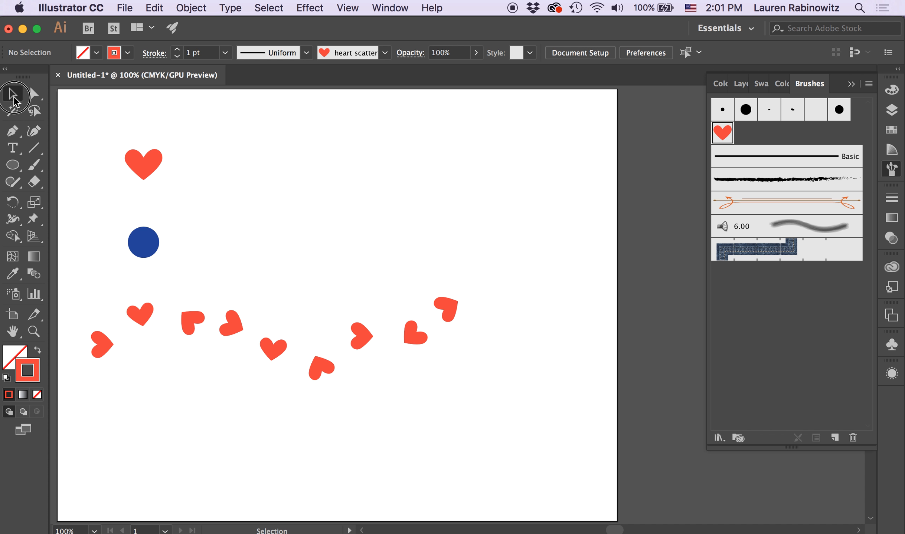
left_click(142, 249)
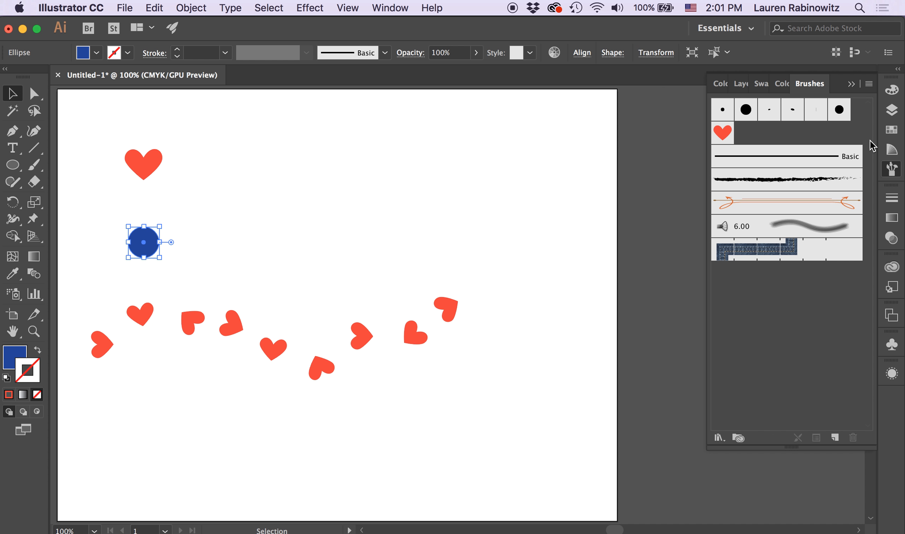
left_click(868, 85)
left_click(870, 86)
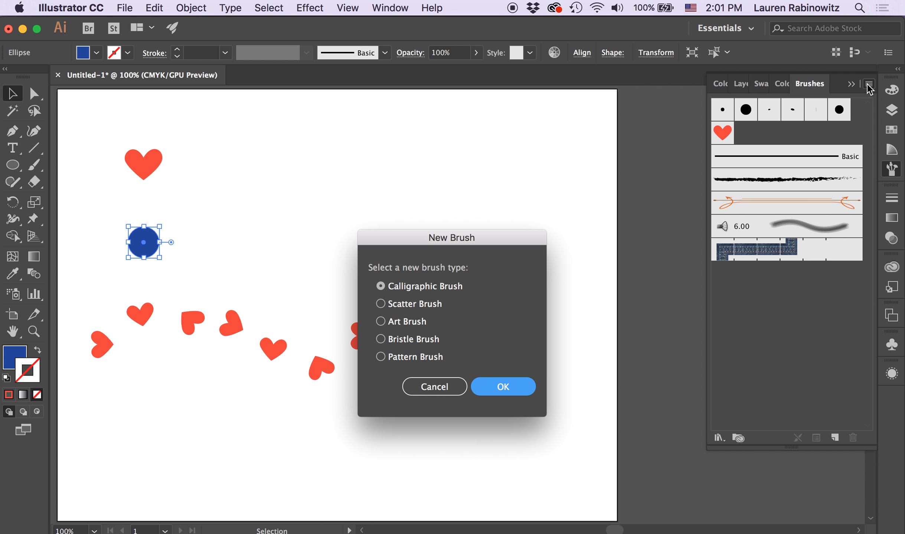
left_click(381, 304)
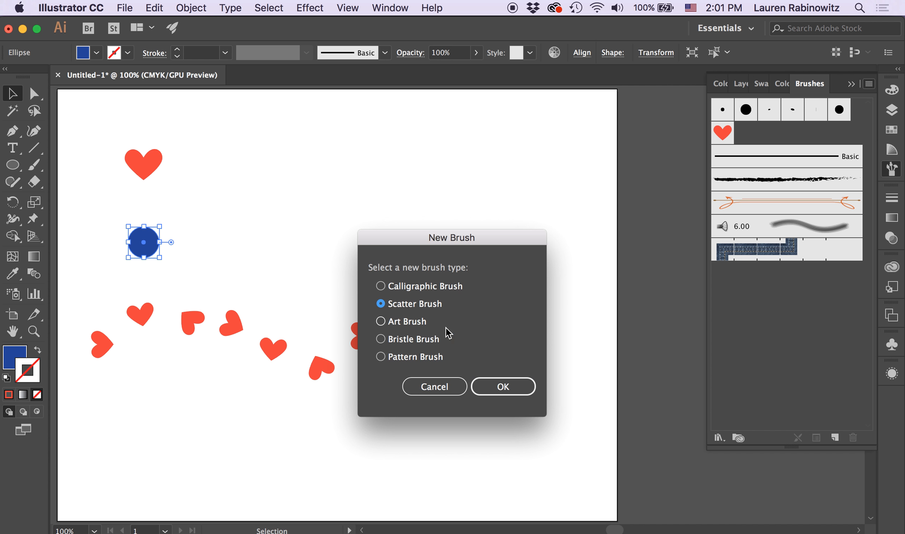
left_click(510, 387)
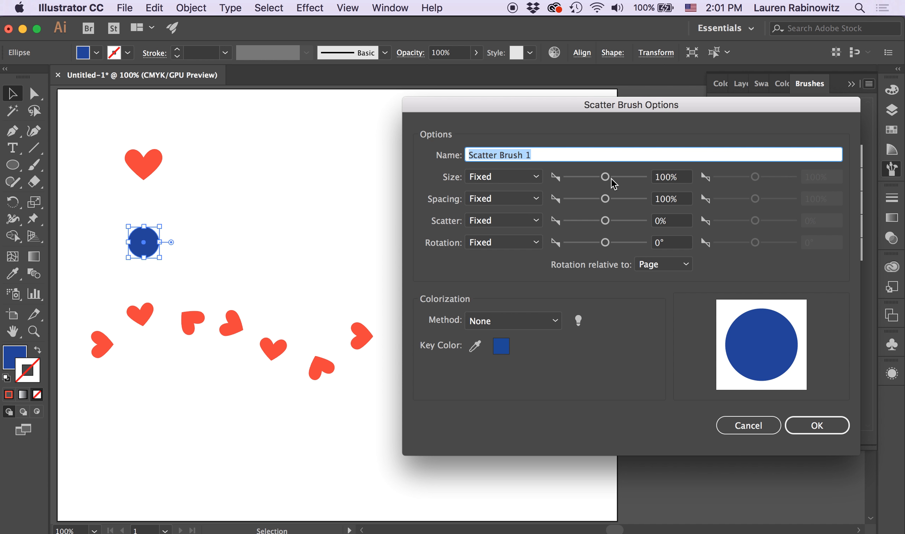
Name the brush "blue dot" and set its size to Random with a 39% minimum.
type("blue dot")
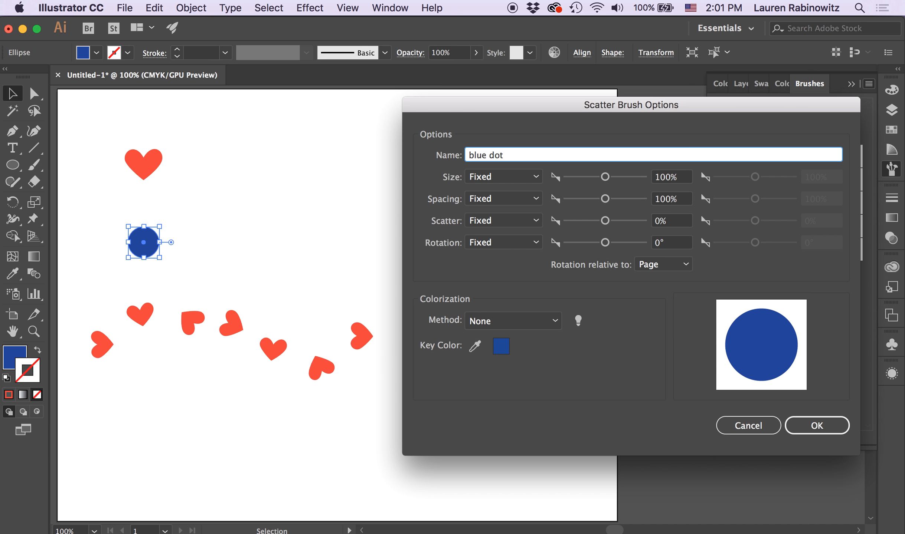
left_click(527, 178)
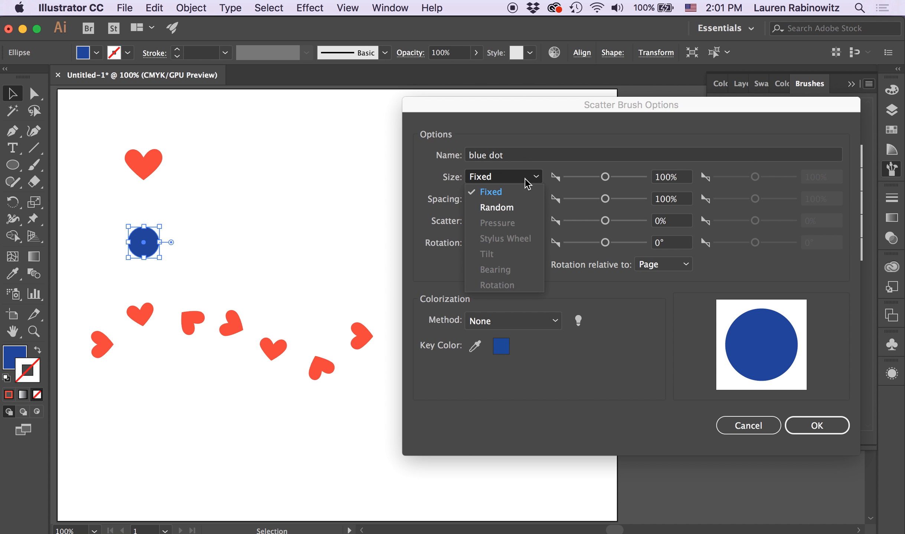
left_click(510, 208)
left_click_drag(605, 177, 580, 178)
Set the blue dot brush's spacing to Random with a 68% minimum.
left_click(535, 199)
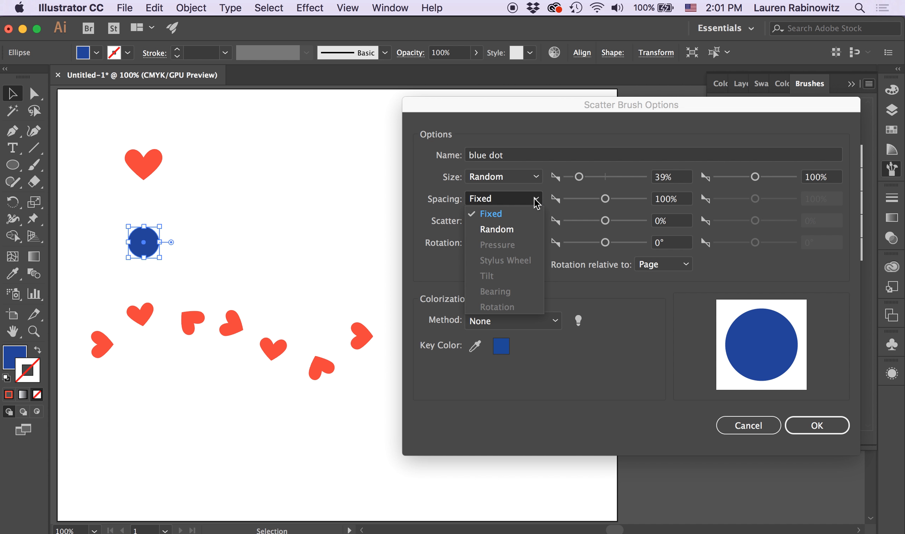
left_click(518, 232)
left_click_drag(605, 198, 592, 201)
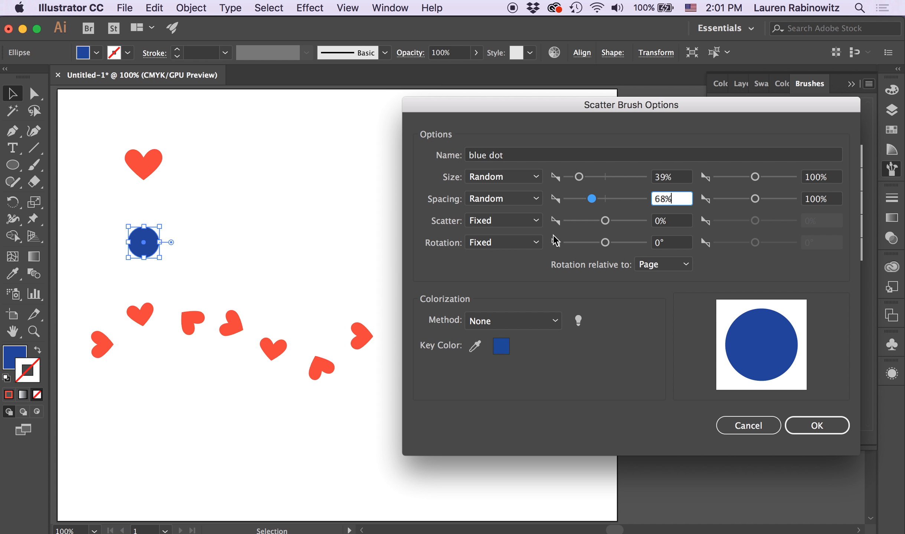
Set the blue dot brush's scatter to Random with a -159% minimum and create the brush.
left_click(531, 223)
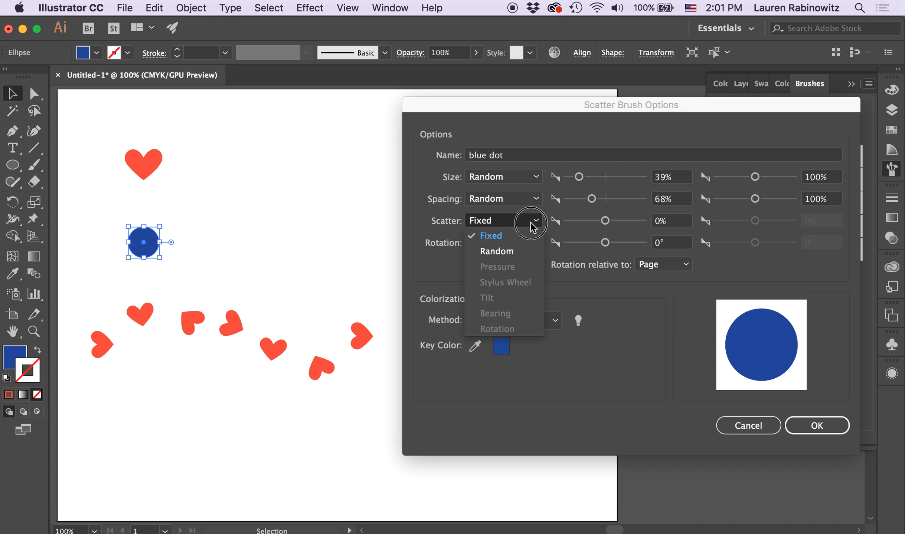
left_click(511, 252)
left_click_drag(604, 220, 599, 222)
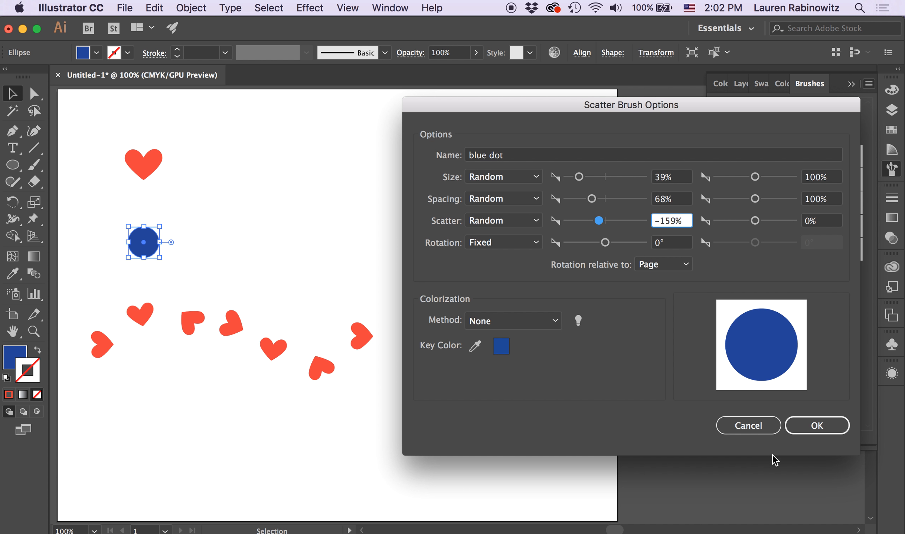
left_click(818, 427)
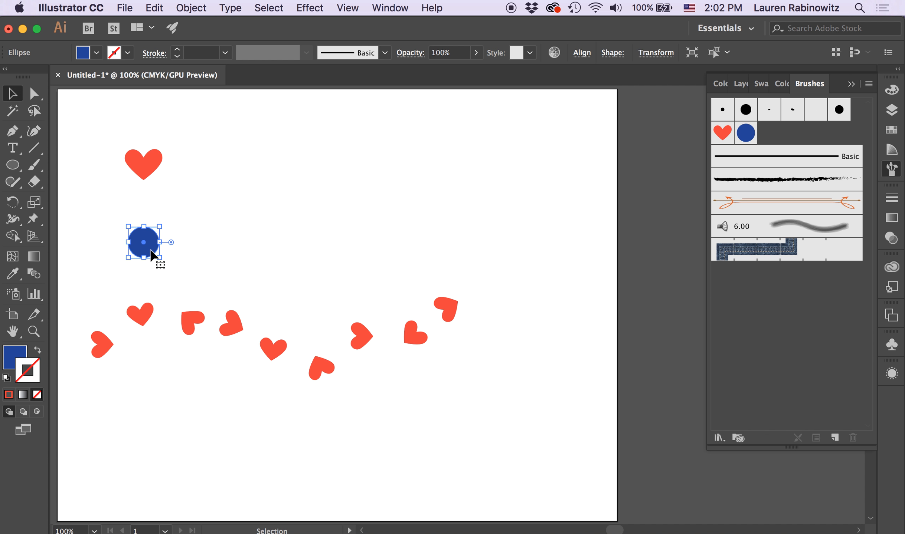
Paint a wavy stroke below the row of hearts with the blue dot scatter brush.
left_click(185, 293)
left_click(34, 164)
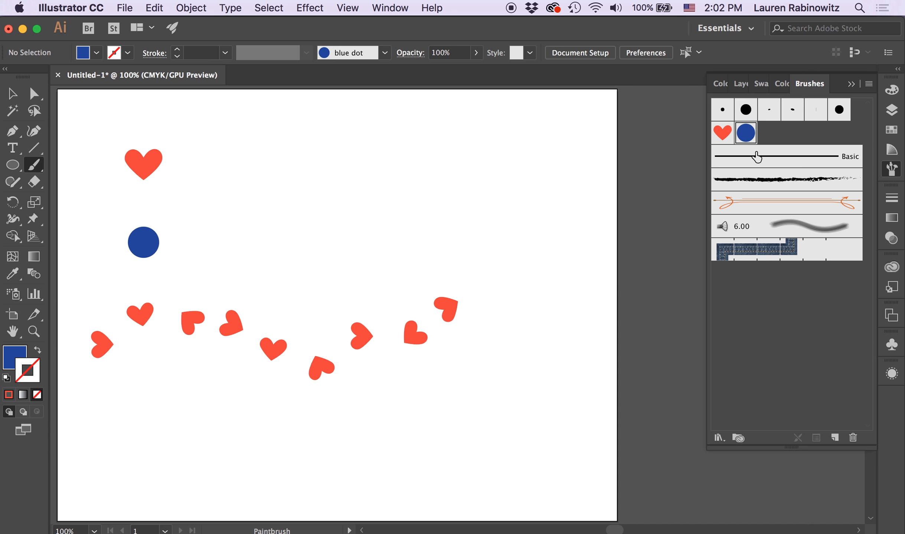
mouse_move(108, 436)
left_mouse_down()
mouse_move(184, 415)
mouse_move(245, 445)
mouse_move(353, 450)
mouse_move(451, 407)
left_mouse_up()
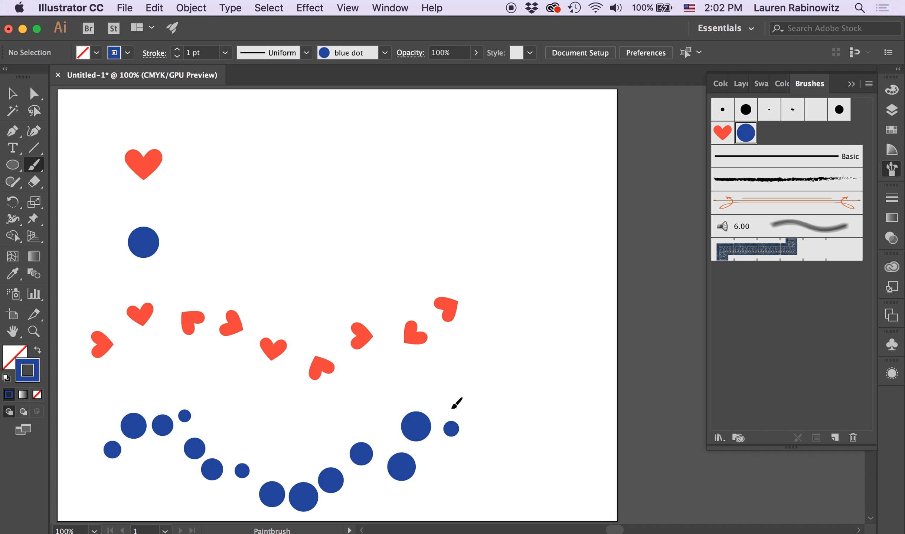